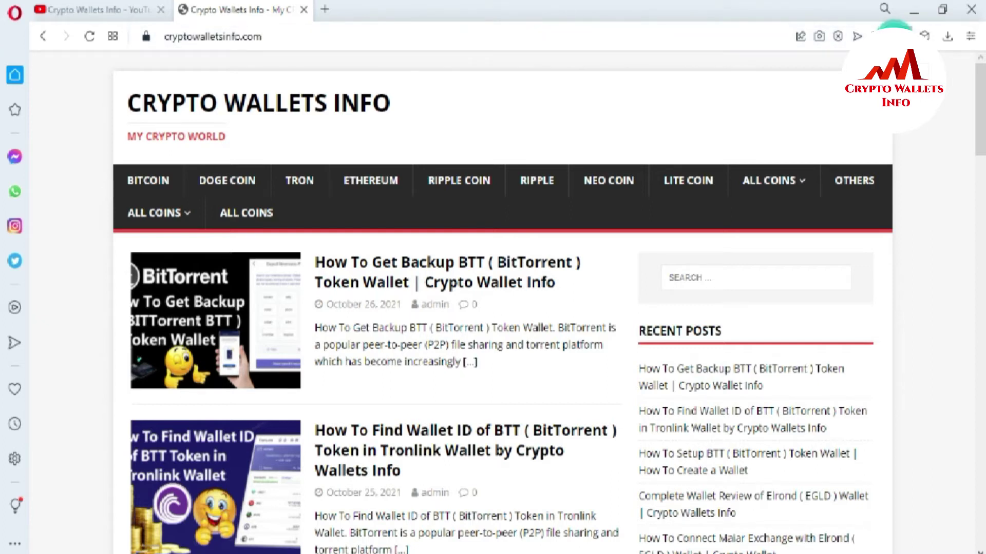
# Step: Unlock MetaMask with the wallet password to reach Account 1's 0 ETH home
pyautogui.click(904, 36)
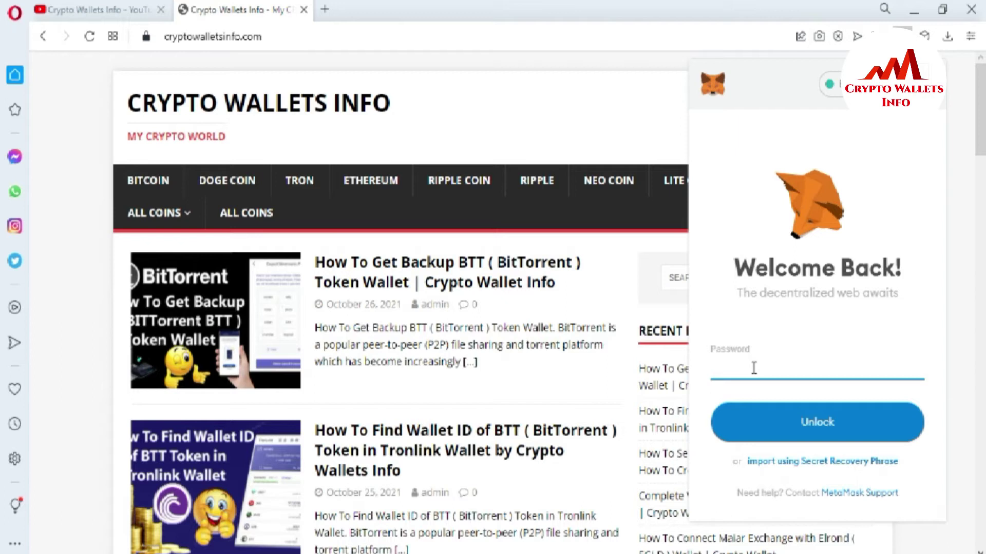
pyautogui.write('••••')
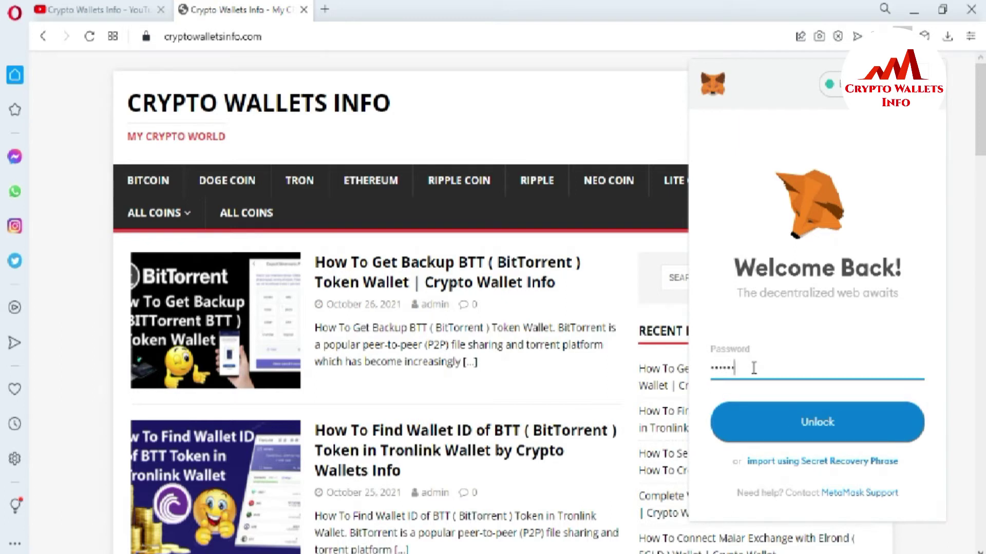
pyautogui.write('•••••••••••')
pyautogui.click(825, 424)
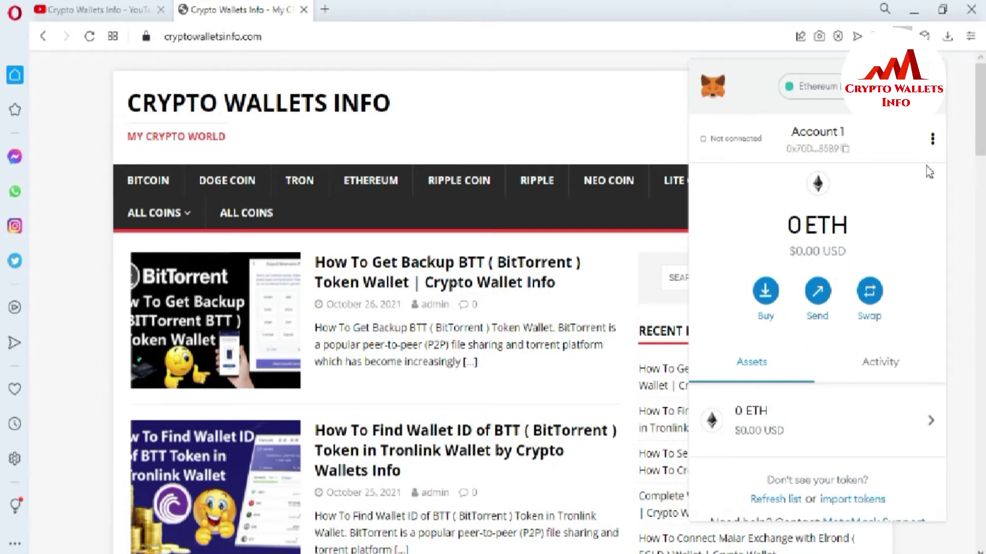
# Step: Expand MetaMask into a full browser tab from the account options menu
pyautogui.click(932, 137)
pyautogui.click(847, 219)
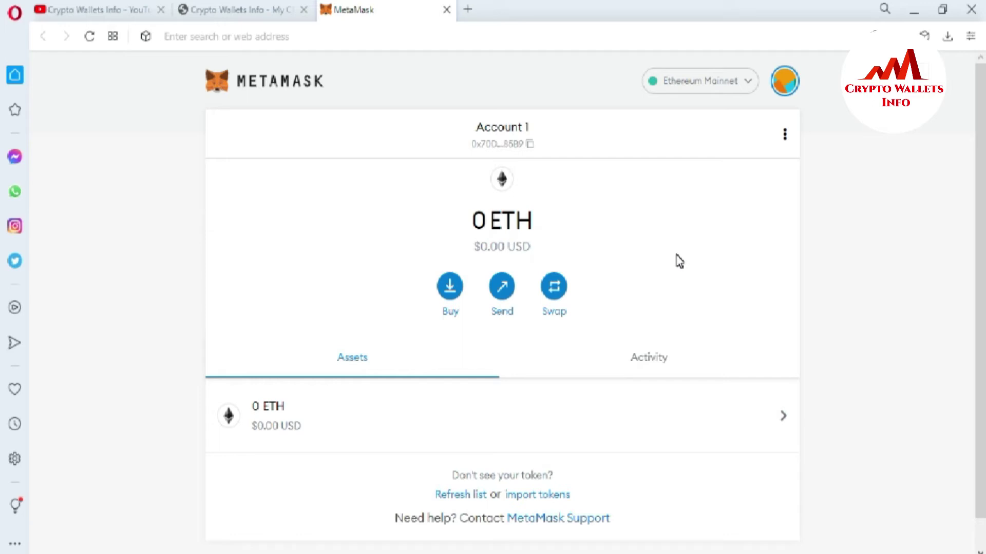
# Step: Show Account 1's details and select the full wallet address under the QR code
pyautogui.click(786, 134)
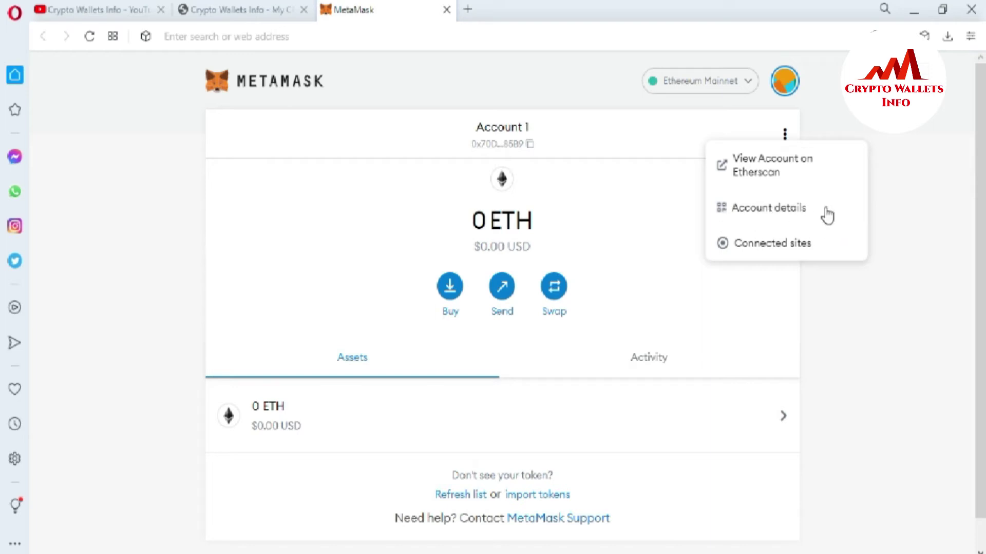
pyautogui.click(754, 219)
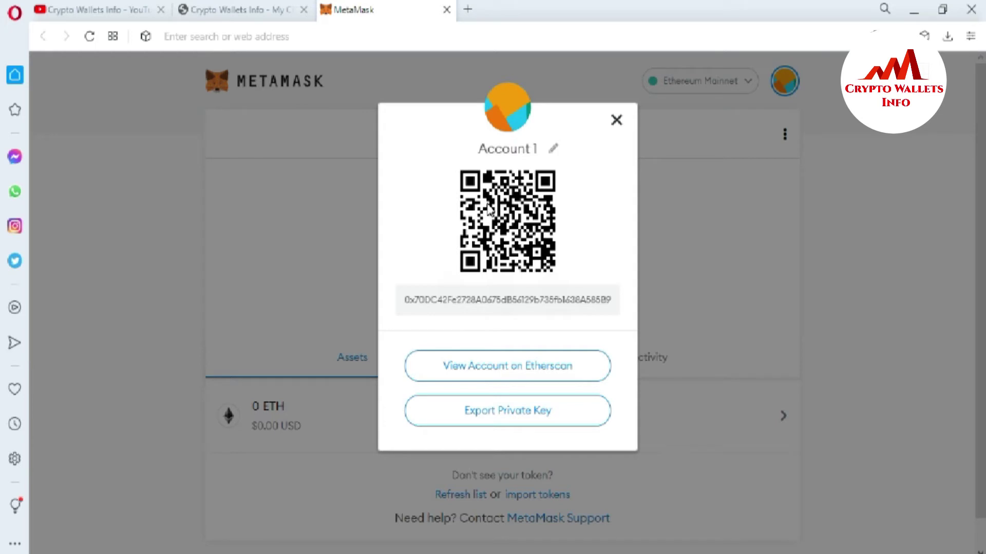
pyautogui.moveTo(403, 305); pyautogui.dragTo(613, 304)
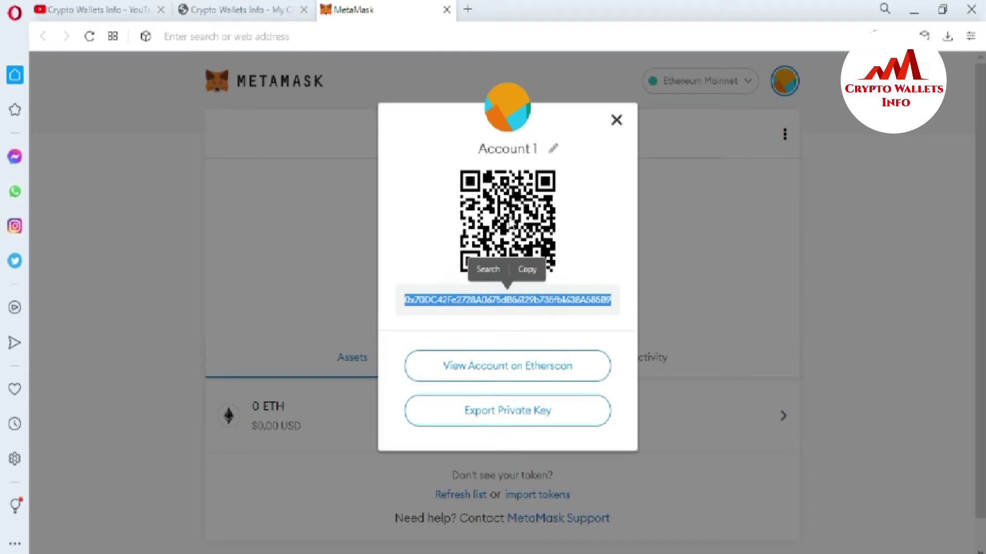
pyautogui.click(406, 302)
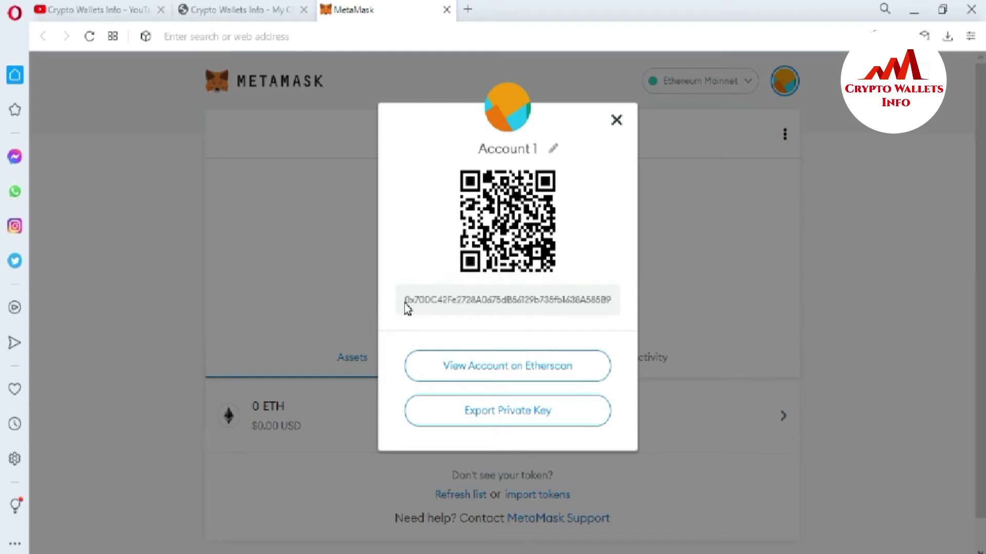
pyautogui.moveTo(405, 303); pyautogui.dragTo(619, 304)
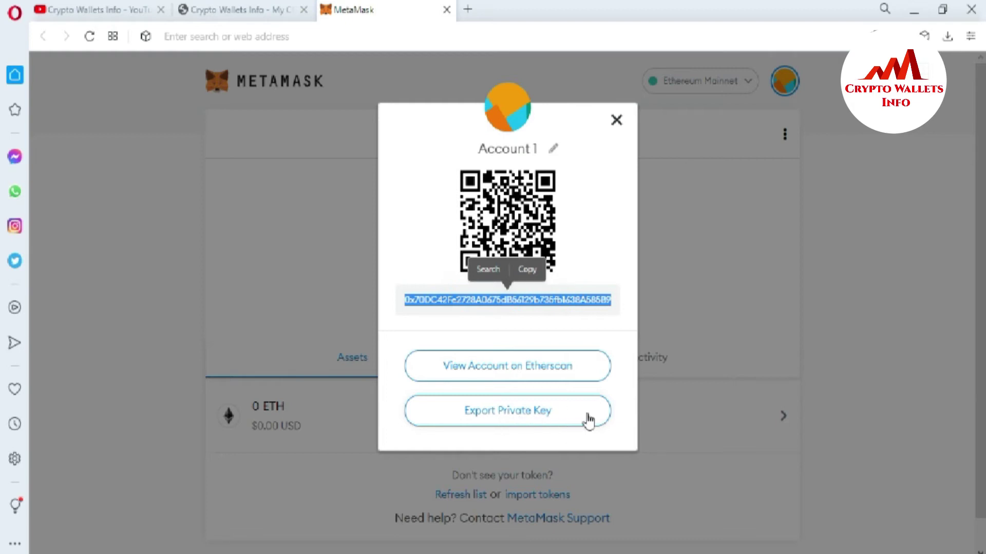
# Step: Start exporting Account 1's private key and highlight the warning message text
pyautogui.click(504, 418)
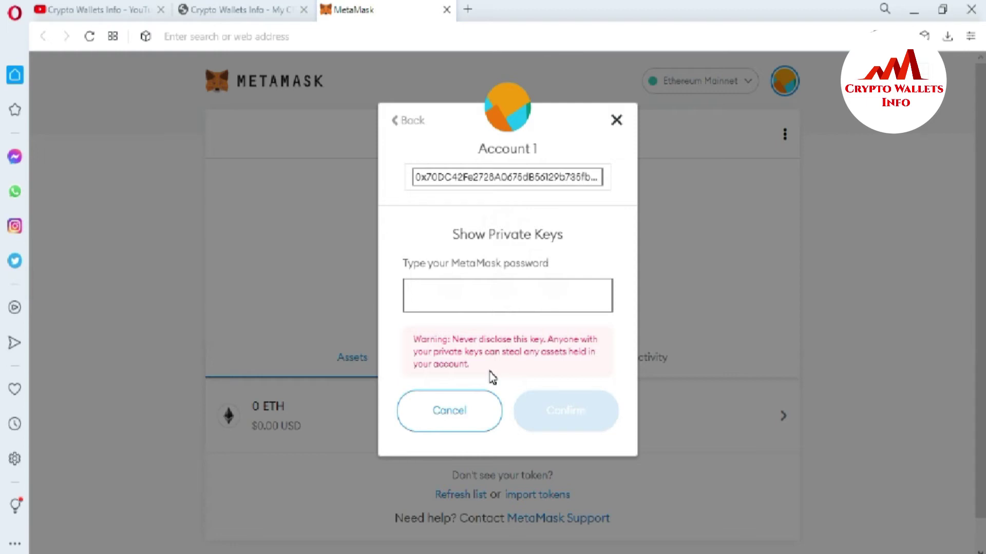
pyautogui.moveTo(473, 364); pyautogui.dragTo(426, 358)
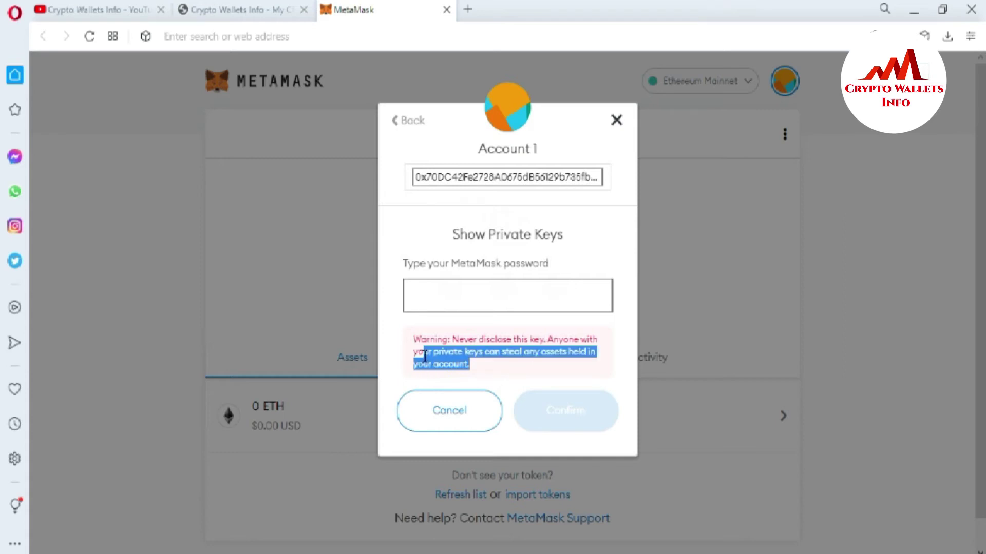
pyautogui.moveTo(425, 356); pyautogui.dragTo(414, 358)
pyautogui.moveTo(413, 354); pyautogui.dragTo(454, 342)
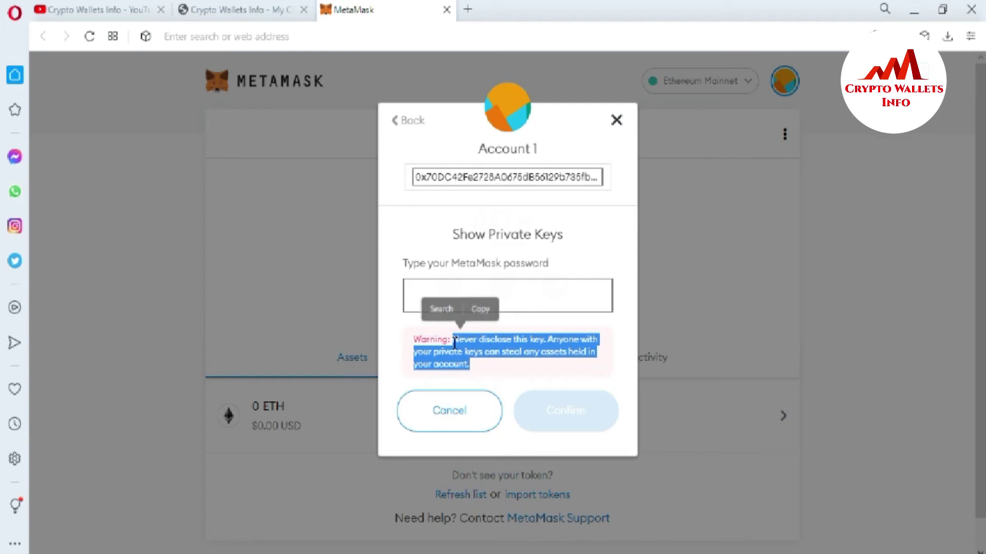
# Step: Enter the wallet password and confirm it to reveal the private key
pyautogui.click(508, 296)
pyautogui.write('•')
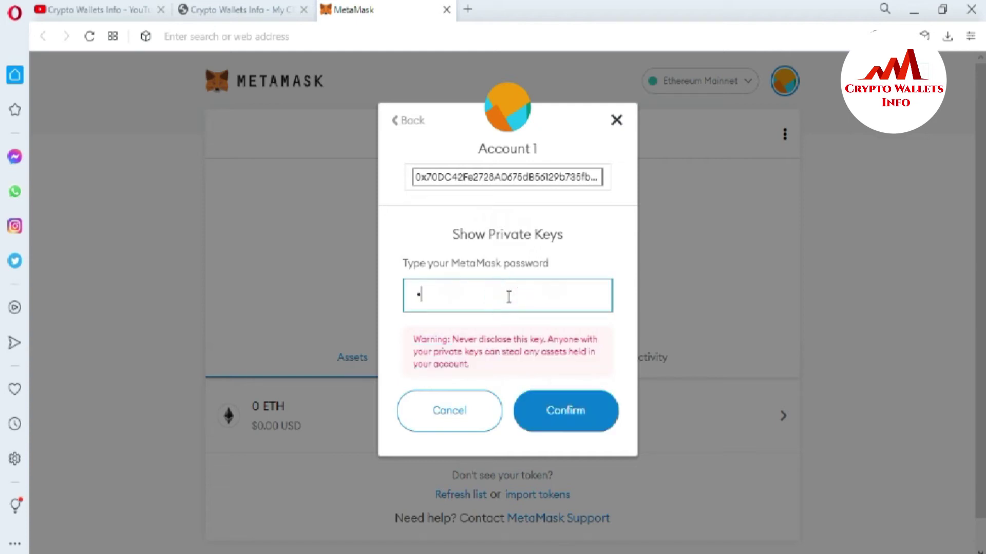
pyautogui.write('•••••••••••••')
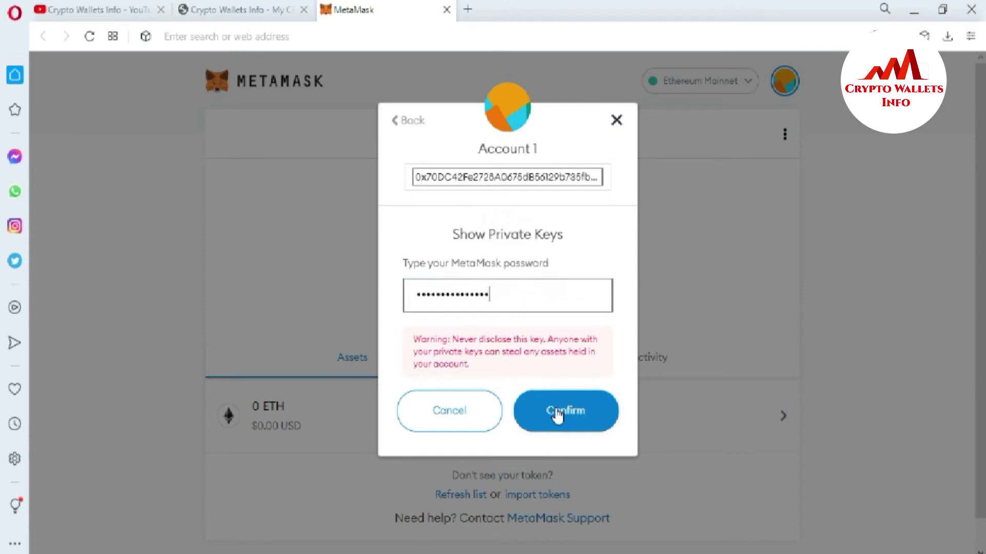
pyautogui.click(573, 417)
# Step: Correct the password after the Incorrect Password error and confirm it again
pyautogui.click(493, 296)
pyautogui.moveTo(493, 296)
pyautogui.mouseDown()
pyautogui.moveTo(458, 297)
pyautogui.moveTo(489, 295)
pyautogui.mouseUp()
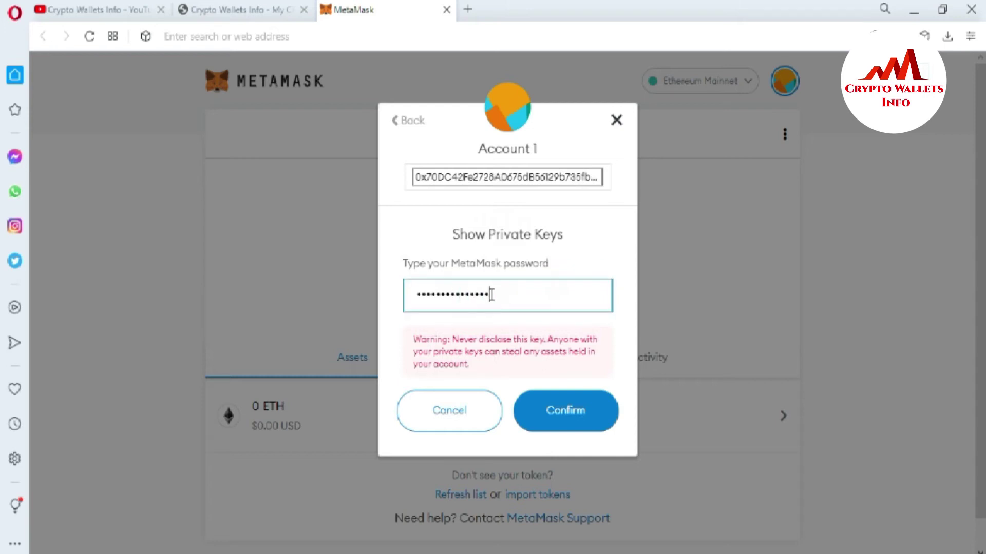
pyautogui.click(490, 295)
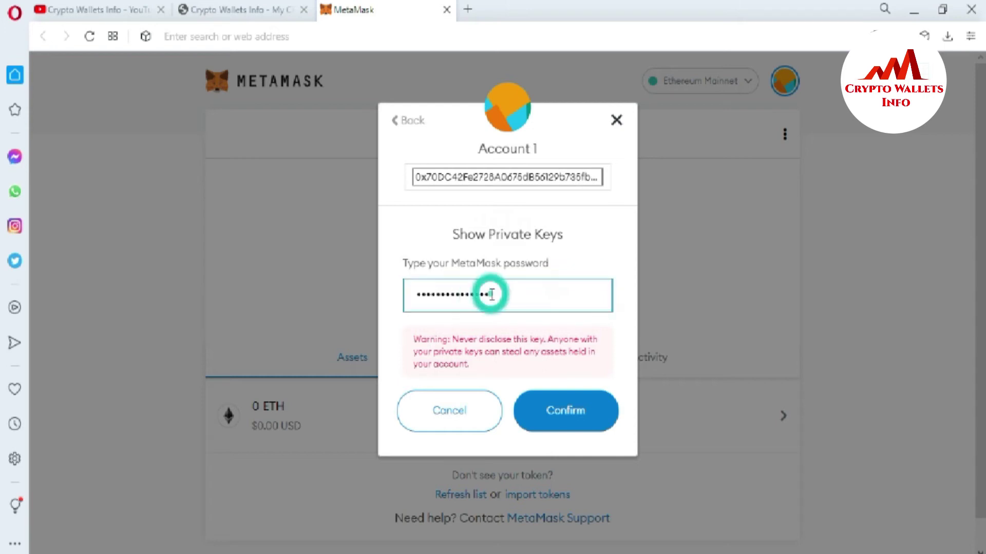
pyautogui.click(562, 421)
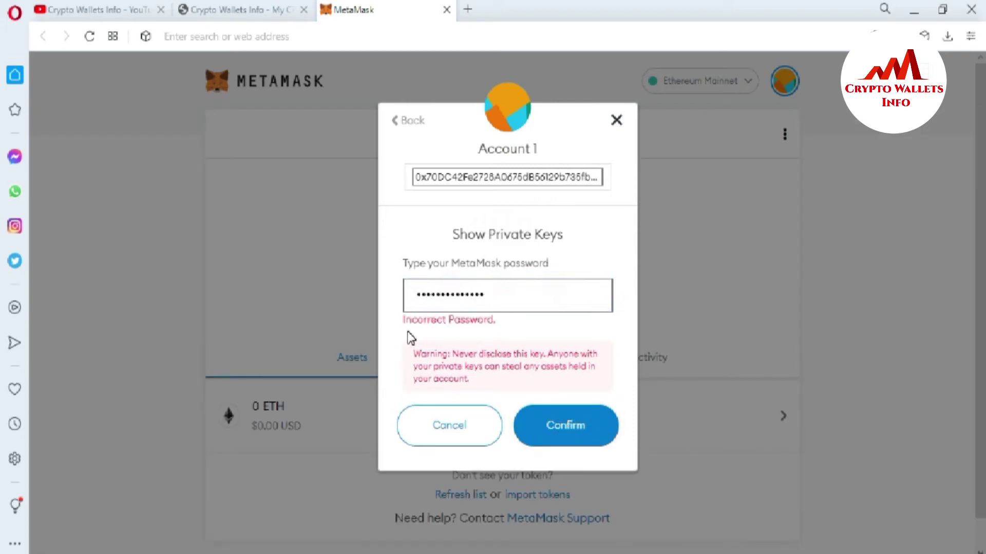
pyautogui.click(501, 294)
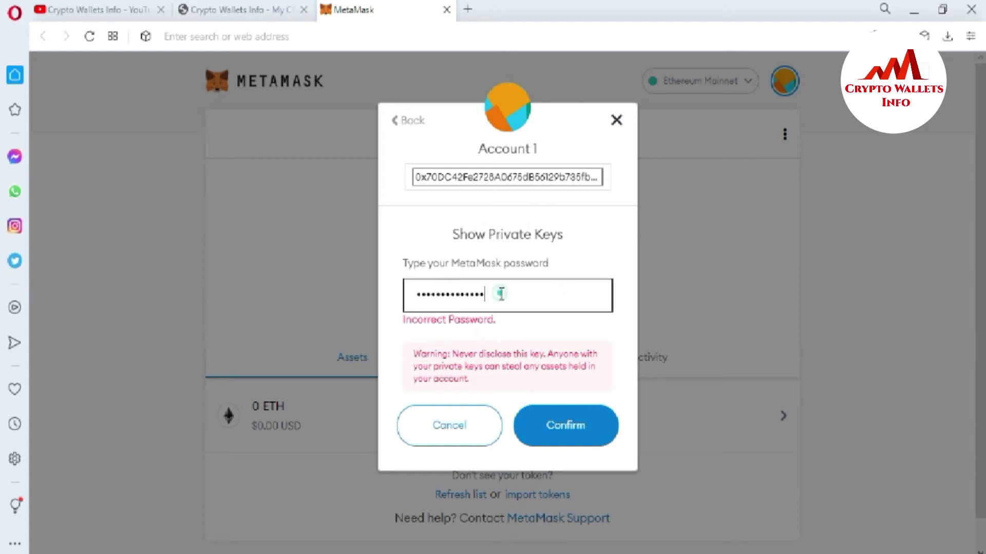
pyautogui.doubleClick(501, 294)
pyautogui.click(501, 294)
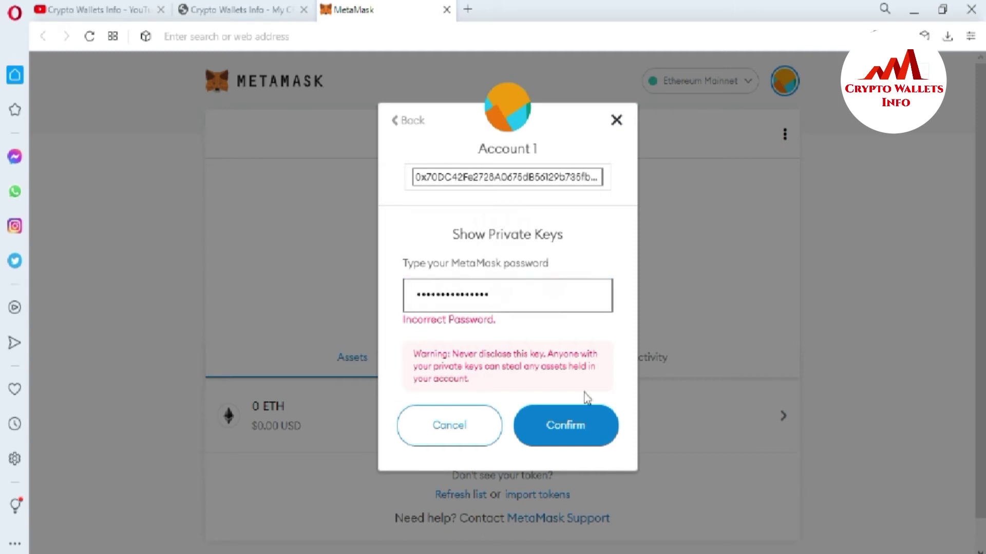
pyautogui.click(578, 430)
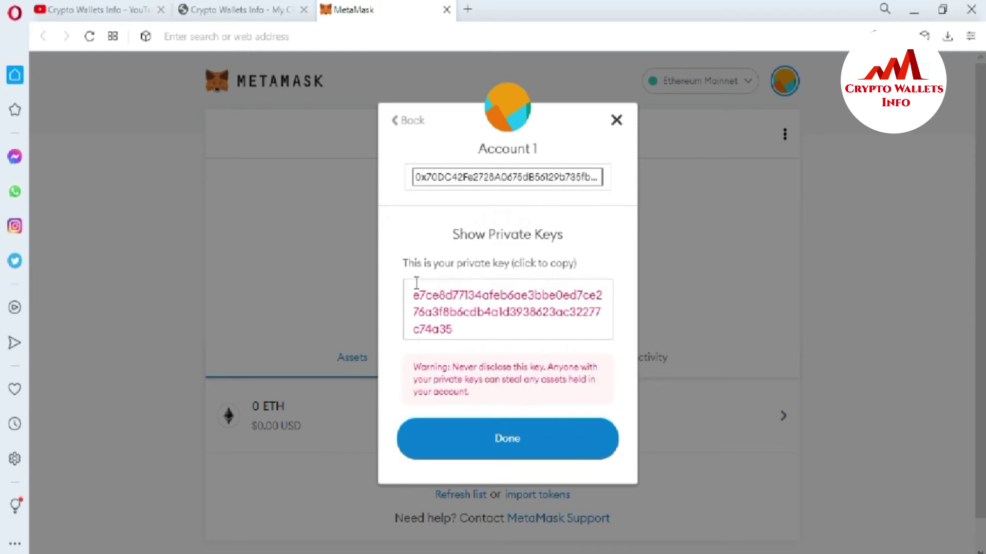
# Step: Copy Account 1's revealed private key from the Show Private Keys text box
pyautogui.click(464, 329)
pyautogui.click(464, 328)
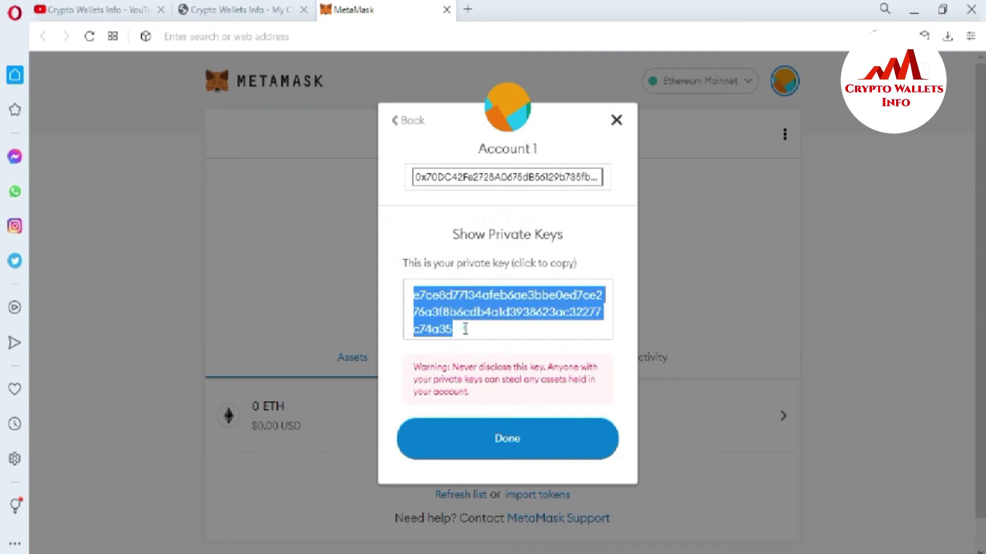
pyautogui.click(465, 328)
pyautogui.click(464, 328)
pyautogui.click(469, 329)
pyautogui.click(477, 335)
# Step: In Notepad, type the heading 'MetaMask Wallet Private Key' and paste the private key beneath it
pyautogui.hotkey('alt', 'Tab')
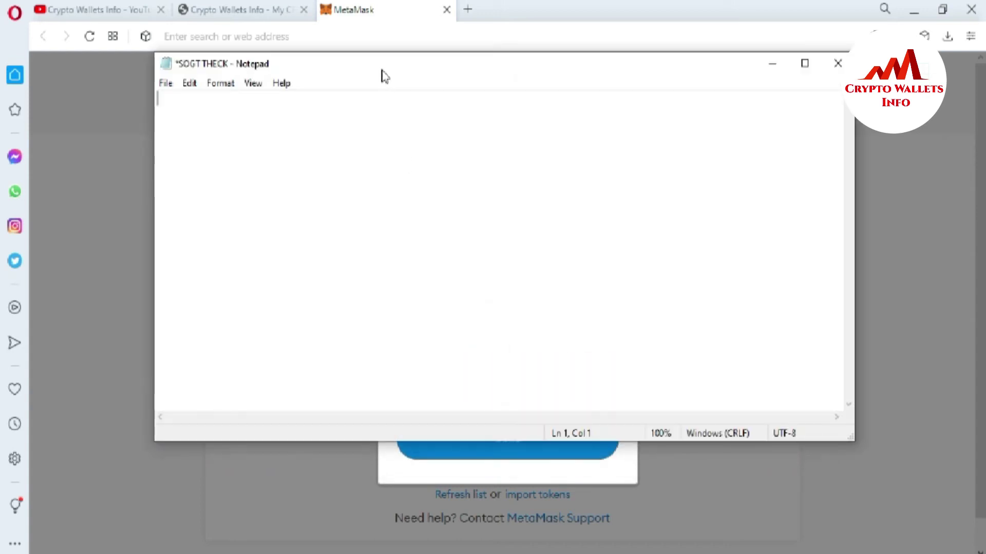
pyautogui.moveTo(403, 73); pyautogui.dragTo(461, 178)
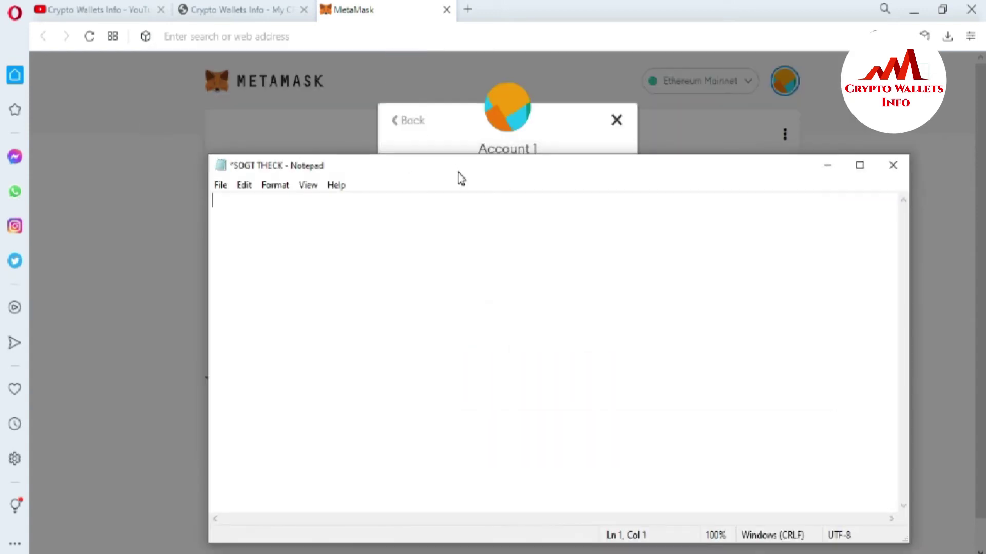
pyautogui.write('MetaMask Wal')
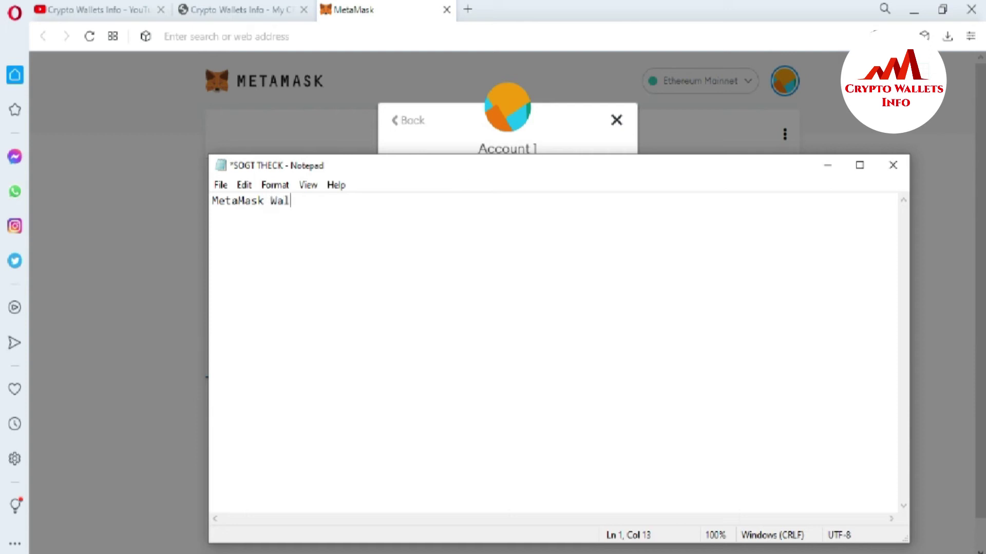
pyautogui.write('let Private')
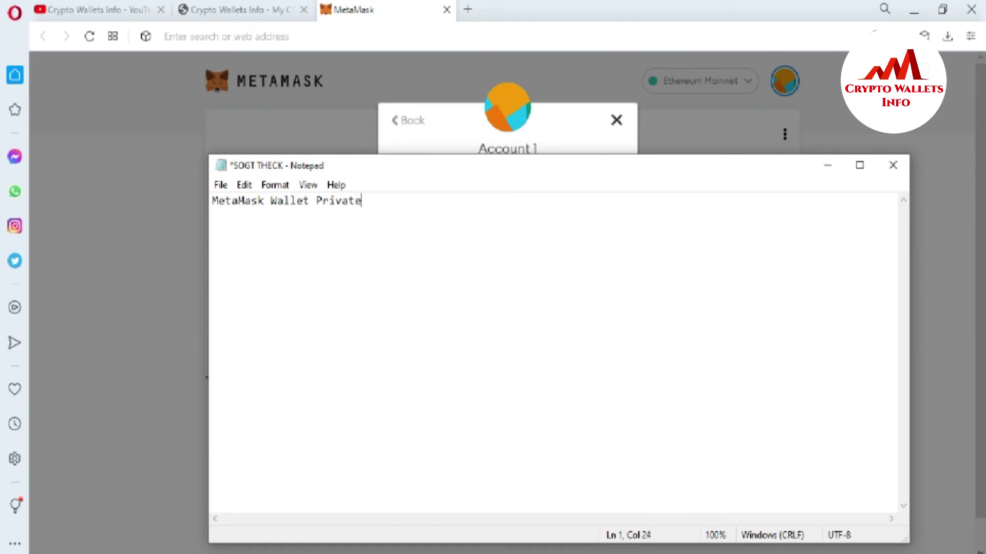
pyautogui.write(' Key')
pyautogui.press('Return')
pyautogui.press('Return')
pyautogui.press('Return')
pyautogui.hotkey('ctrl', 'v')
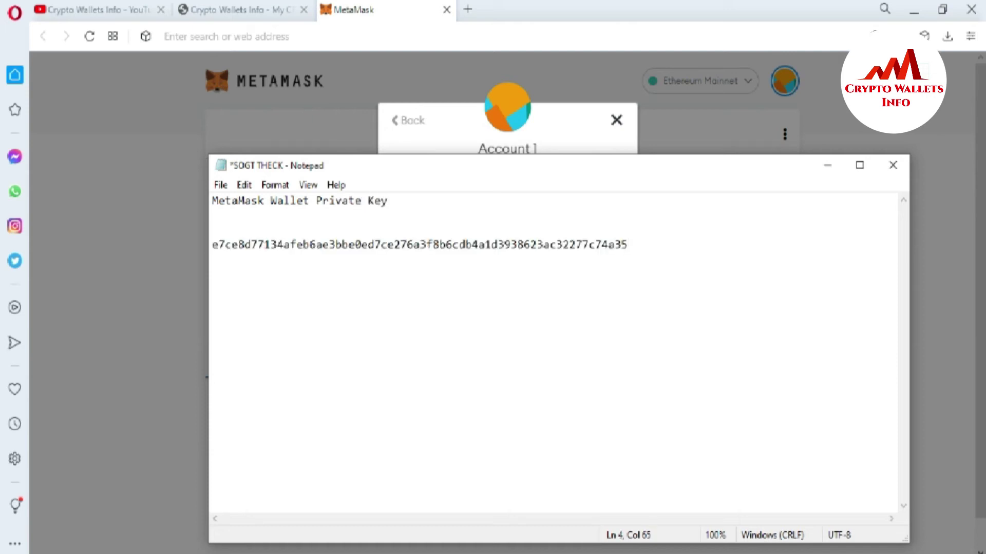
pyautogui.moveTo(534, 172); pyautogui.dragTo(623, 371)
pyautogui.click(533, 373)
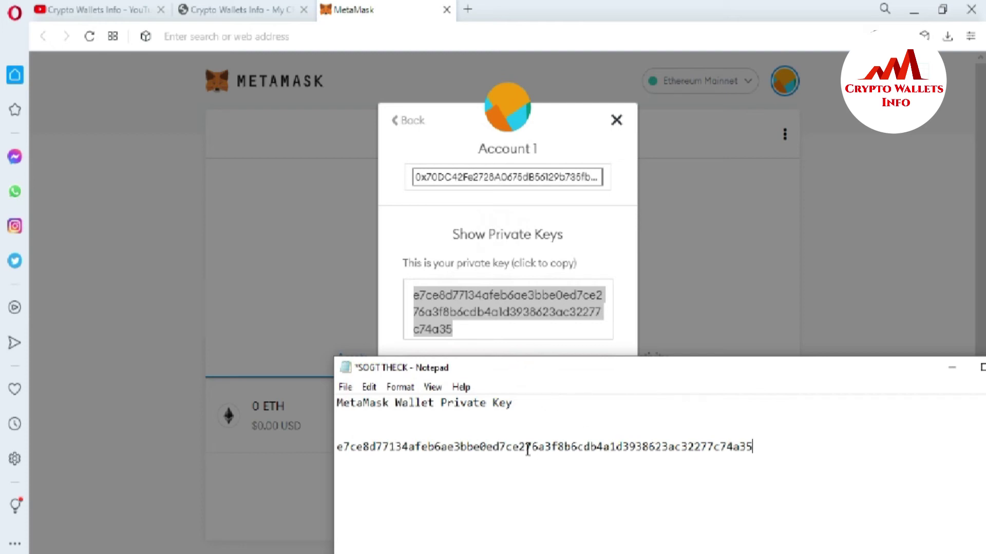
pyautogui.moveTo(358, 448); pyautogui.dragTo(338, 446)
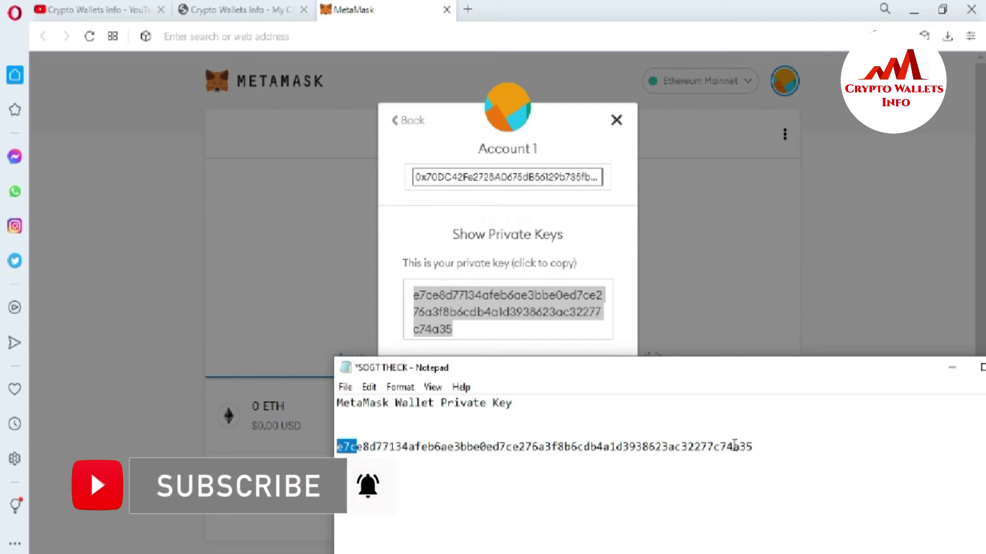
pyautogui.moveTo(733, 447); pyautogui.dragTo(754, 448)
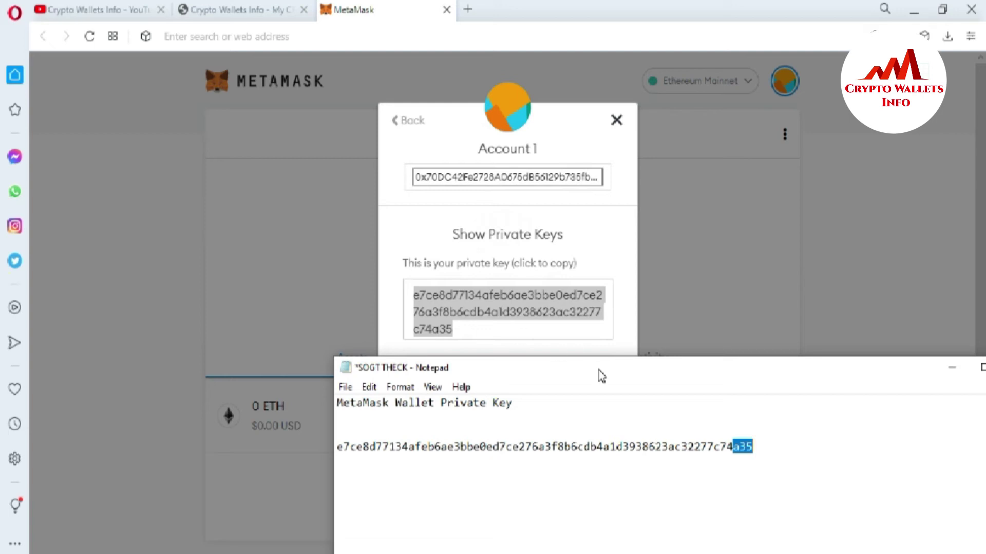
pyautogui.moveTo(596, 369); pyautogui.dragTo(426, 221)
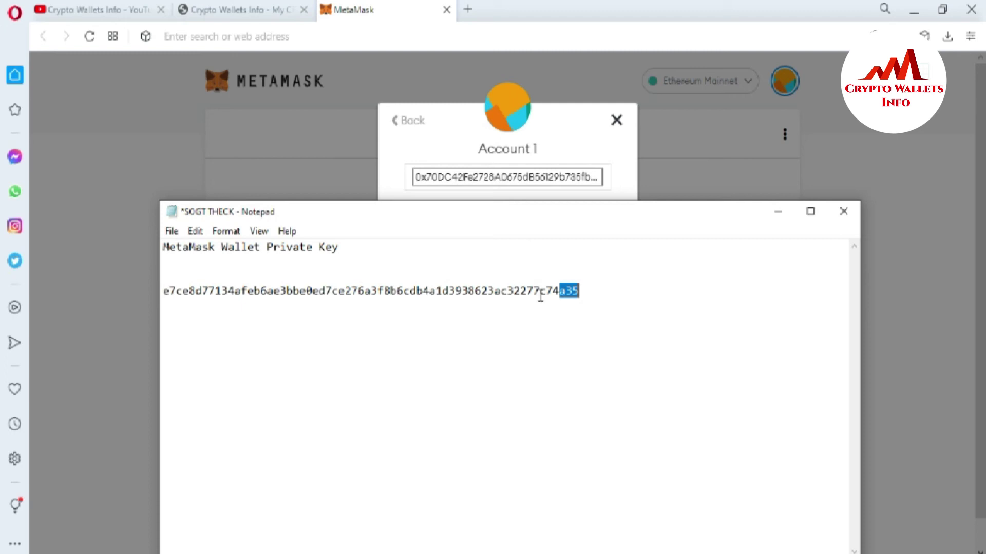
# Step: Select the pasted key in Notepad, close the Show Private Keys dialog, and switch to YouTube
pyautogui.click(587, 320)
pyautogui.moveTo(579, 290); pyautogui.dragTo(167, 306)
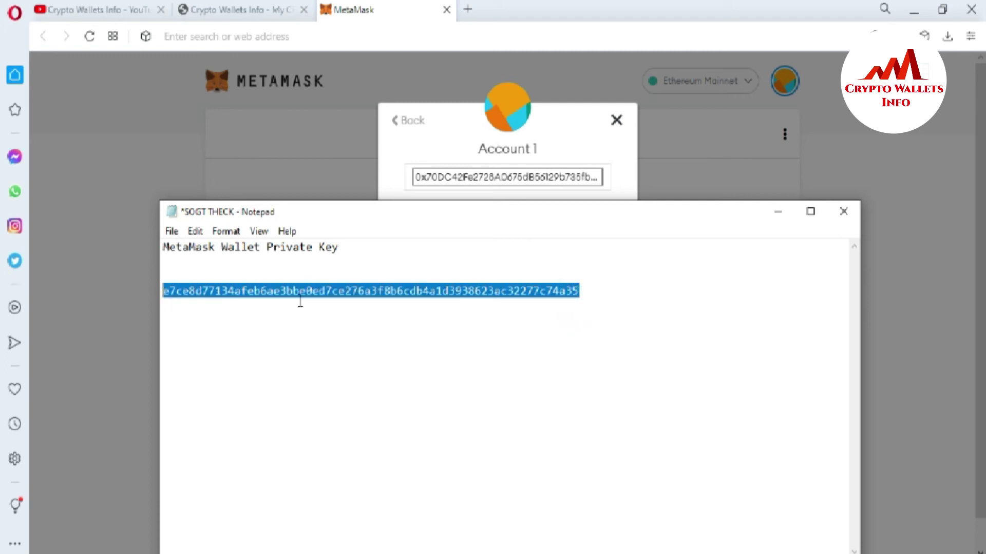
pyautogui.click(393, 165)
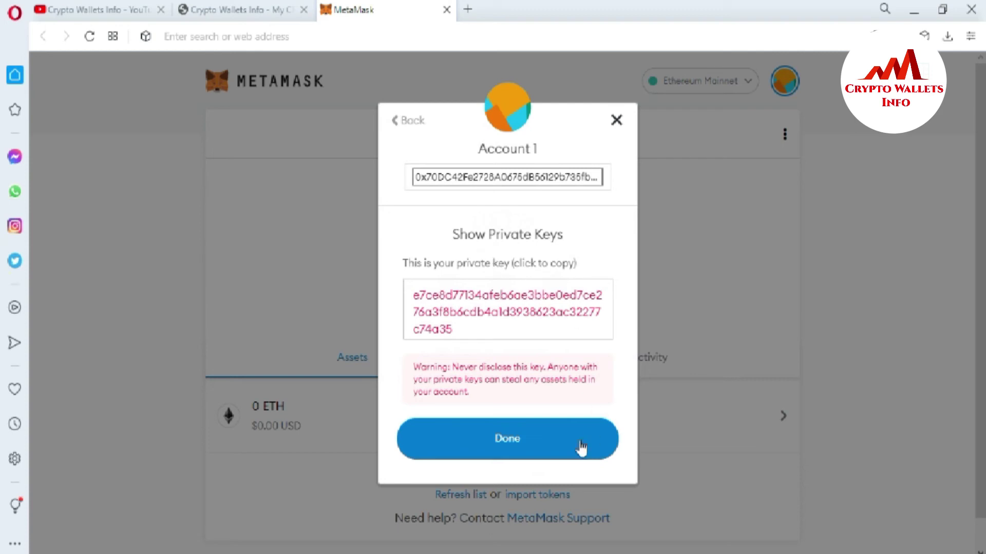
pyautogui.click(519, 455)
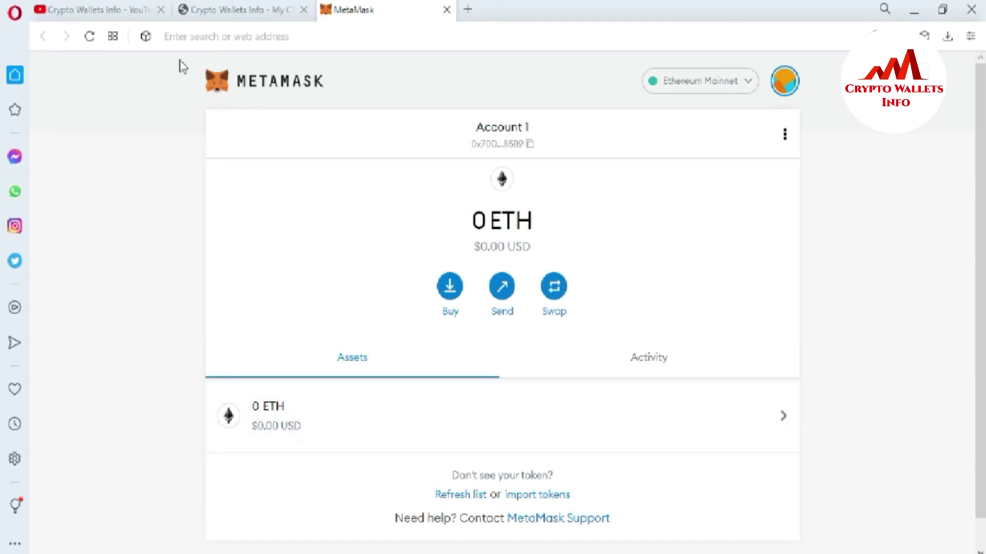
pyautogui.click(95, 9)
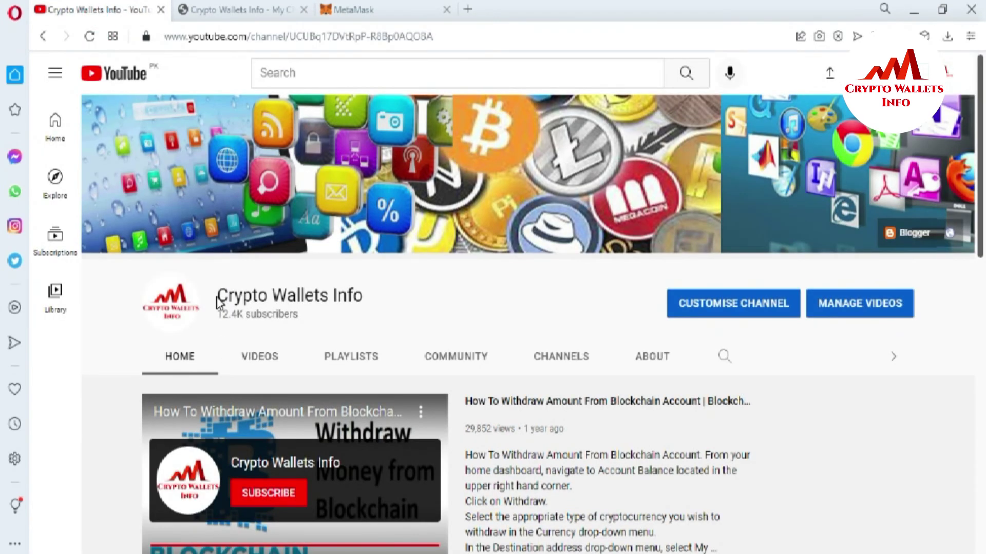
# Step: Highlight the Crypto Wallets Info channel name, then switch to the cryptowalletsinfo.com tab
pyautogui.moveTo(216, 297); pyautogui.dragTo(366, 304)
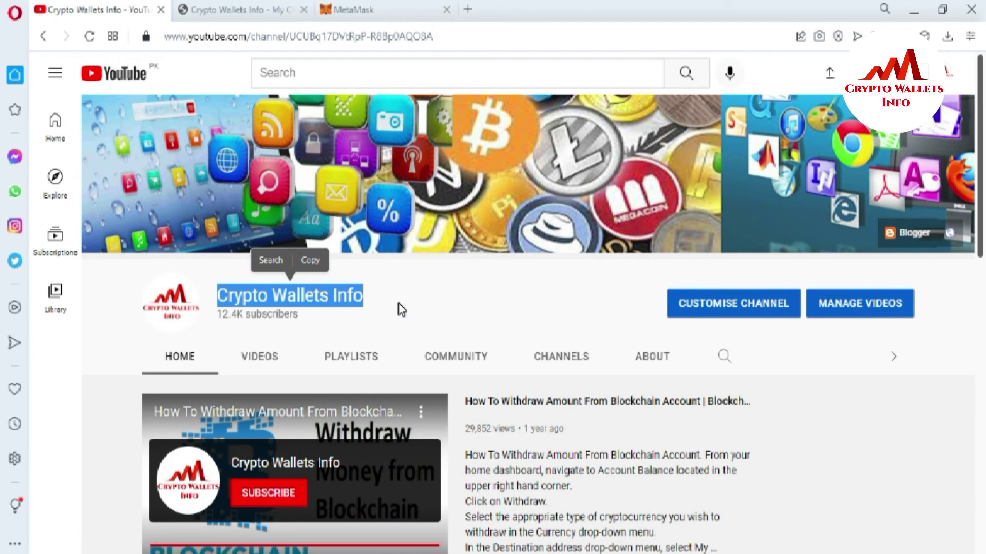
pyautogui.click(232, 11)
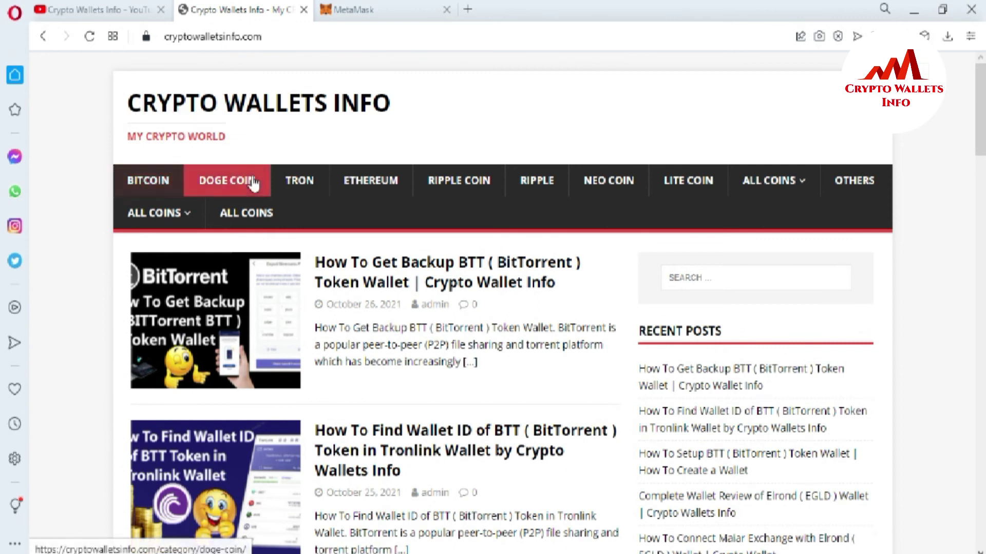
# Step: Open the site's ETHEREUM section and close the pop-up ad
pyautogui.click(381, 182)
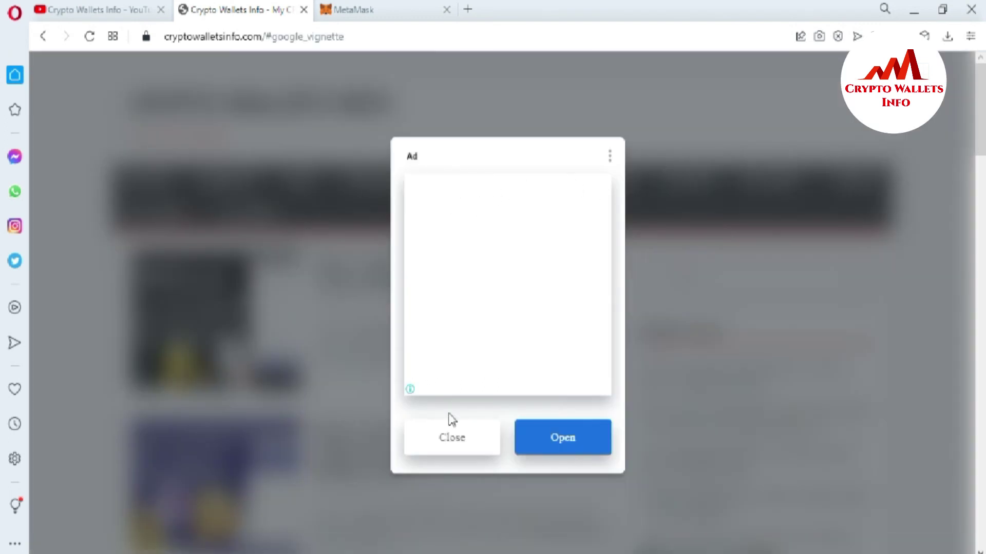
pyautogui.click(445, 442)
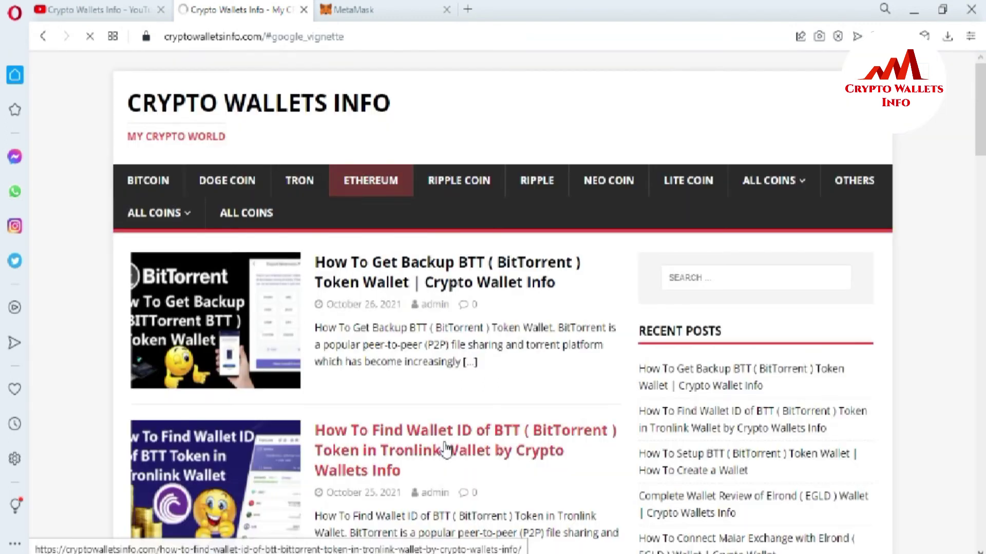